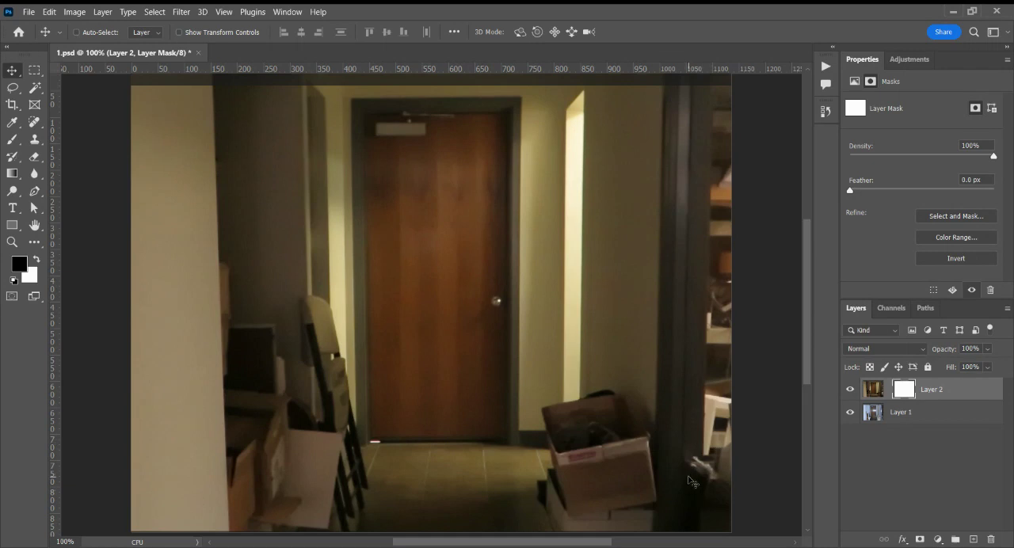
pyautogui.moveTo(689, 481)
pyautogui.mouseDown()
pyautogui.moveTo(80, 496)
pyautogui.moveTo(741, 481)
pyautogui.mouseUp()
pyautogui.moveTo(689, 456); pyautogui.dragTo(623, 453)
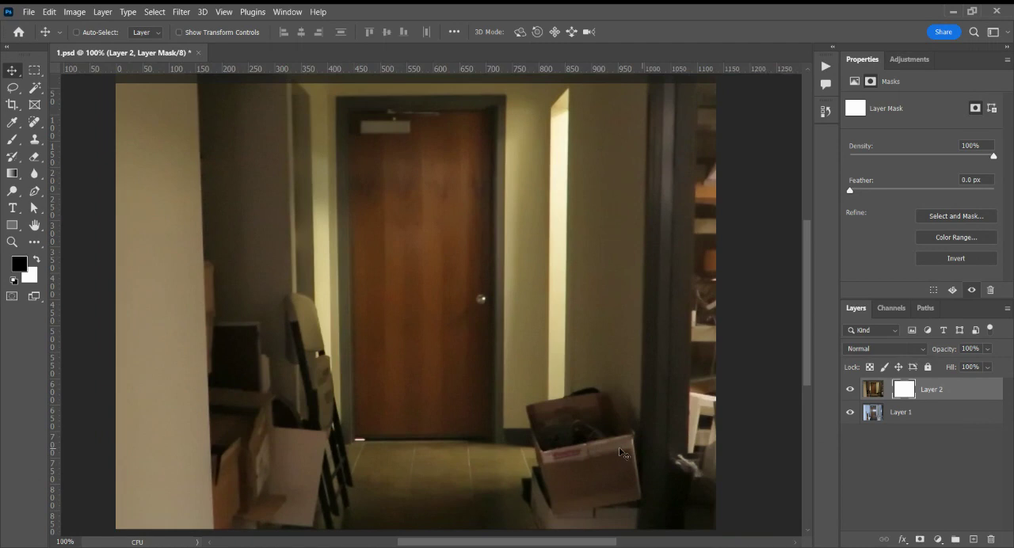
# Drag the black mask area left and nudge it back so the dim-bright split sits mid-image
pyautogui.moveTo(676, 464); pyautogui.dragTo(306, 465)
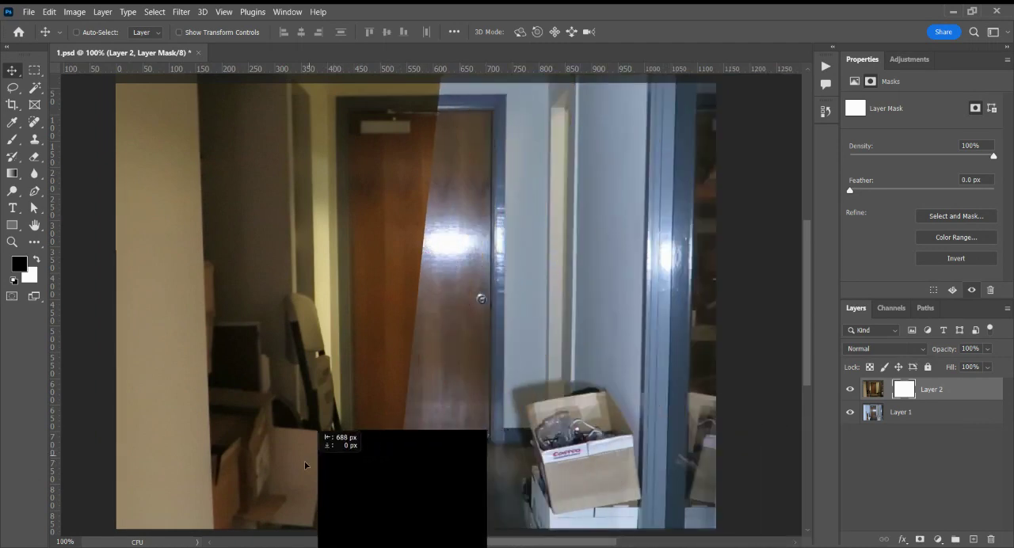
pyautogui.moveTo(306, 465); pyautogui.dragTo(347, 467)
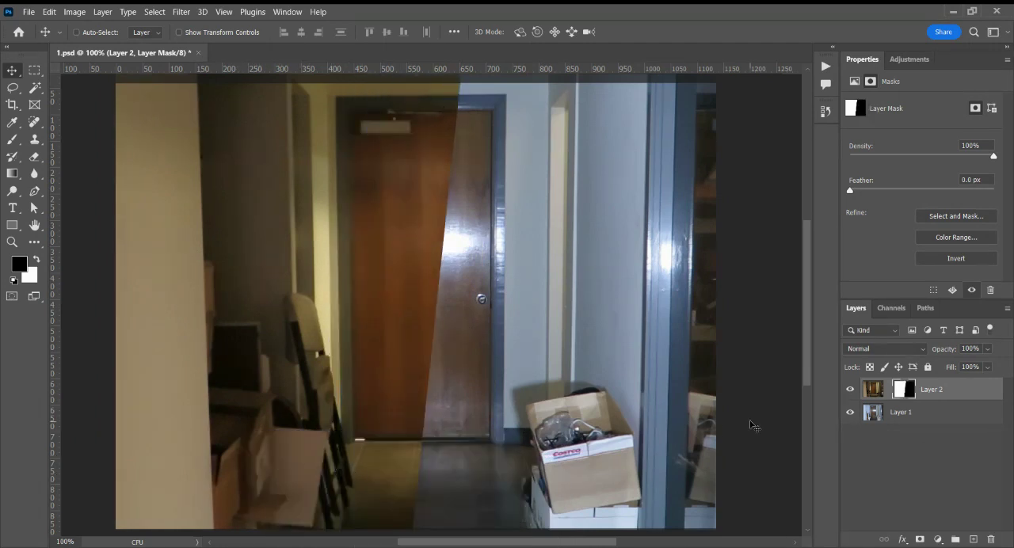